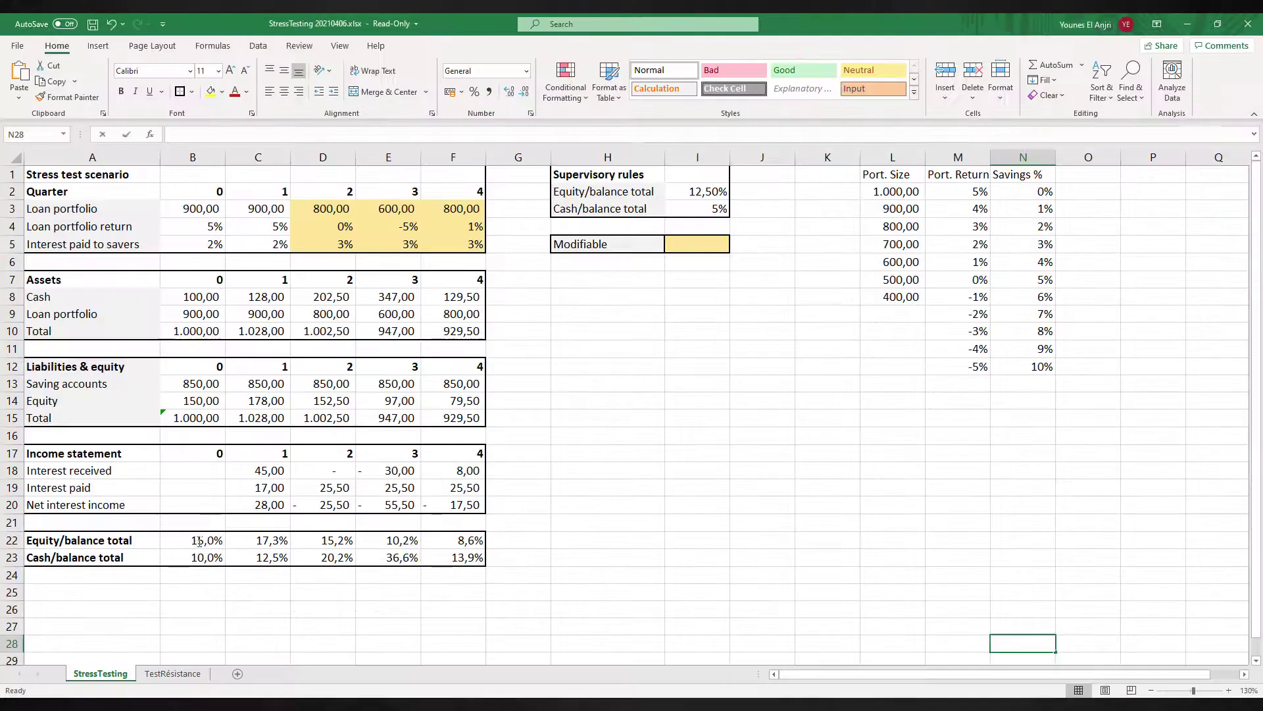
- Check the B22 and B23 ratio formulas, then apply a 3-color scale to B22:F22
double_click(208, 536)
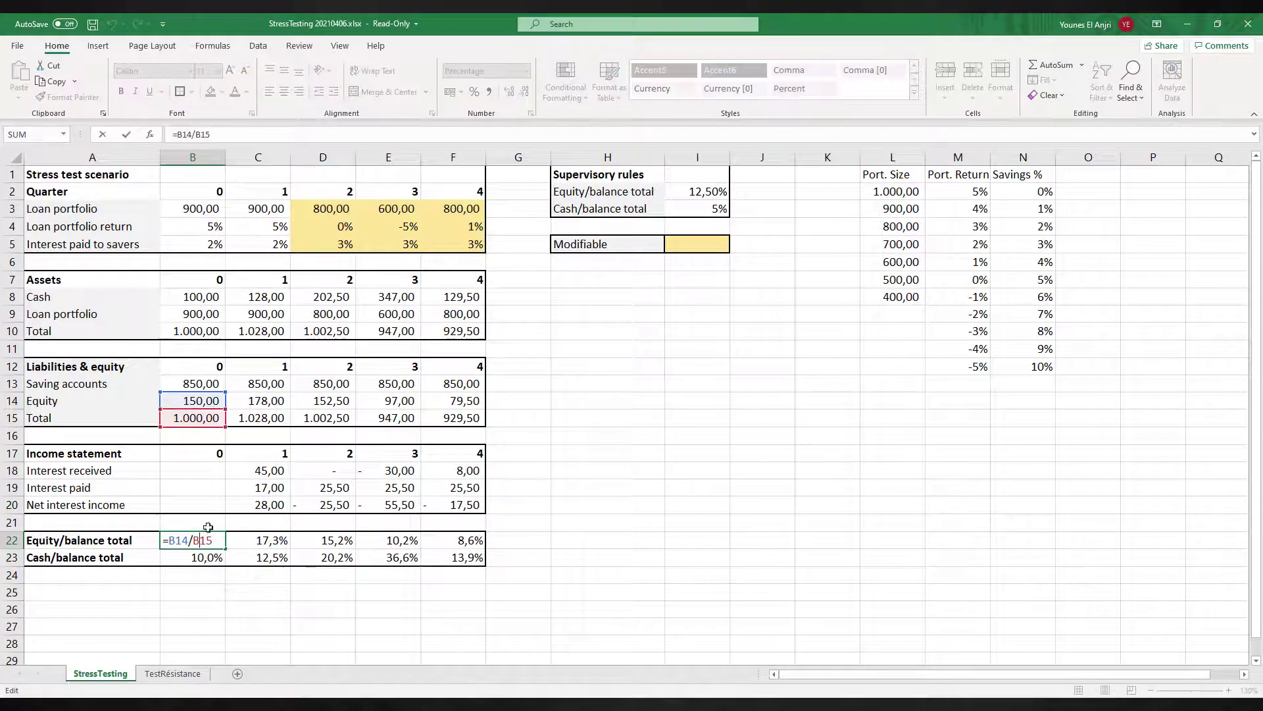
double_click(204, 558)
click(247, 604)
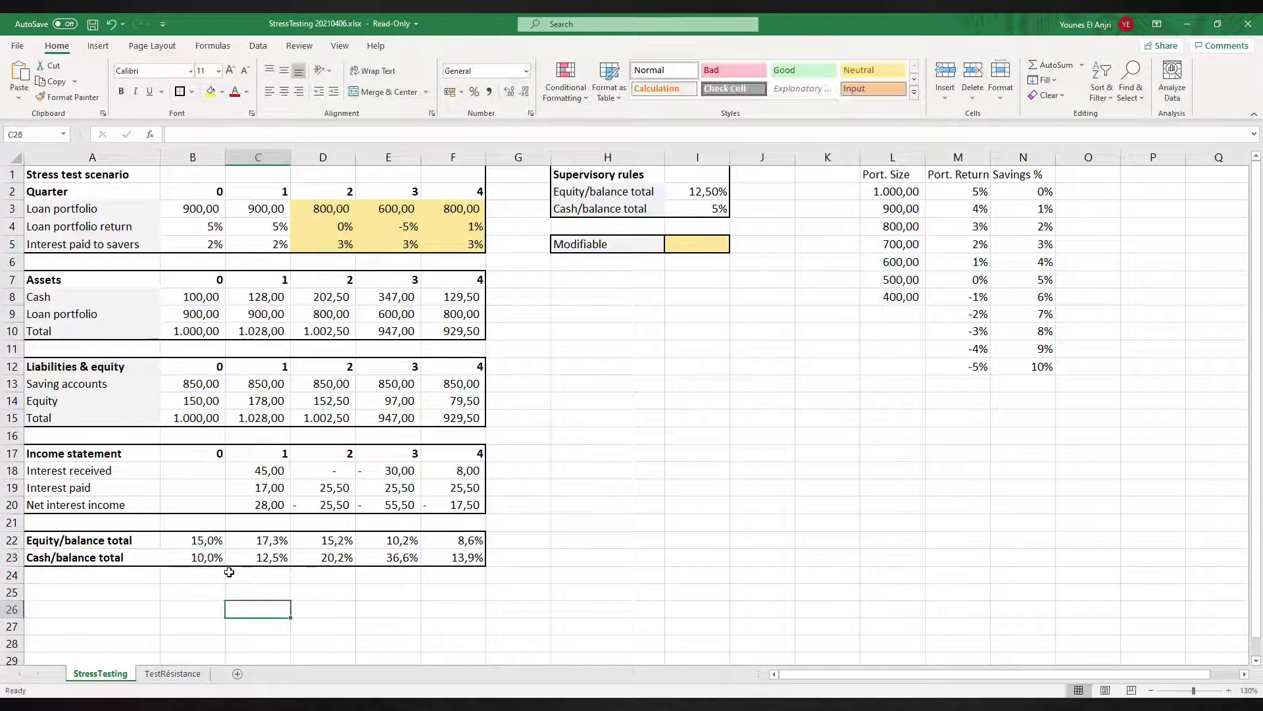
drag(197, 540, 461, 540)
click(566, 86)
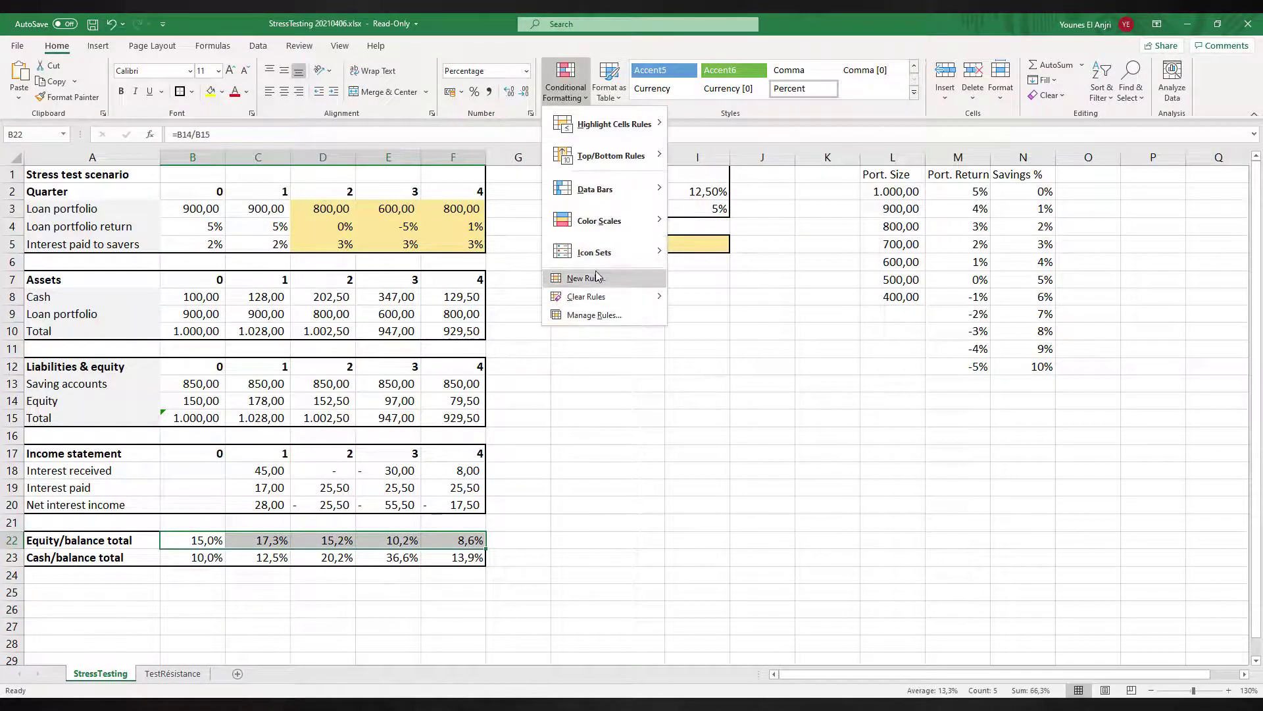
click(597, 277)
click(570, 398)
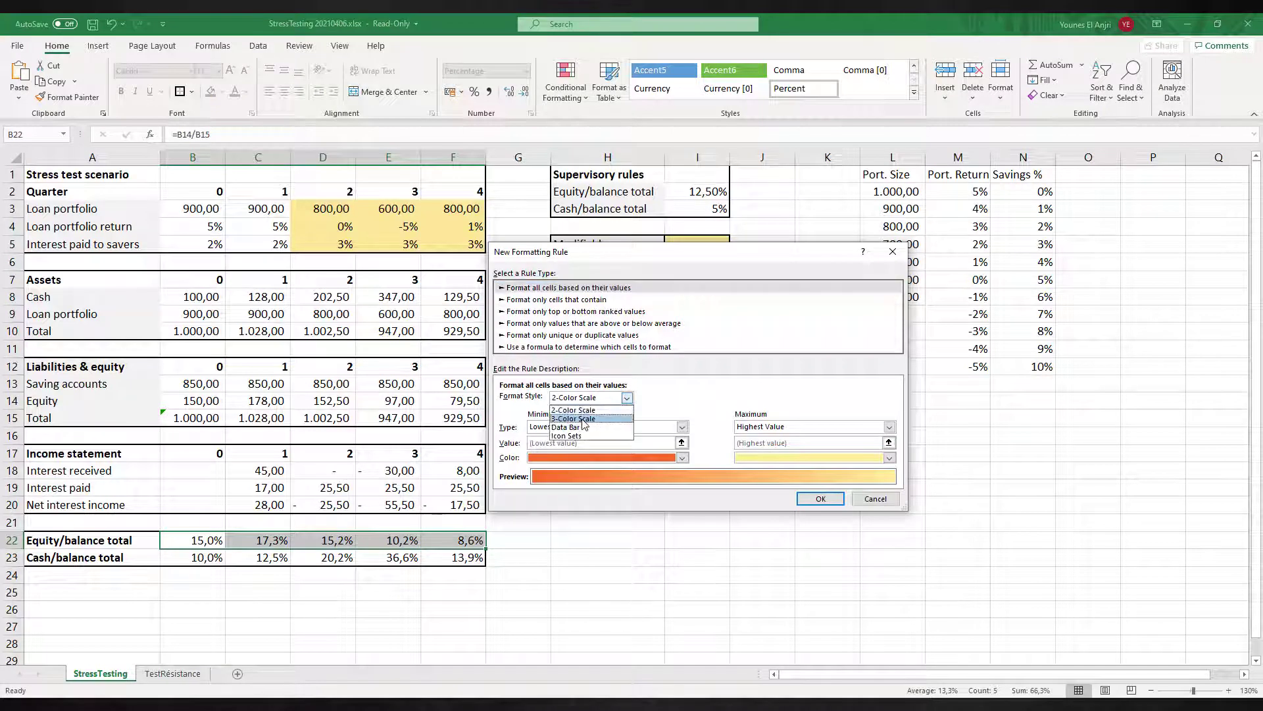
click(574, 418)
click(820, 498)
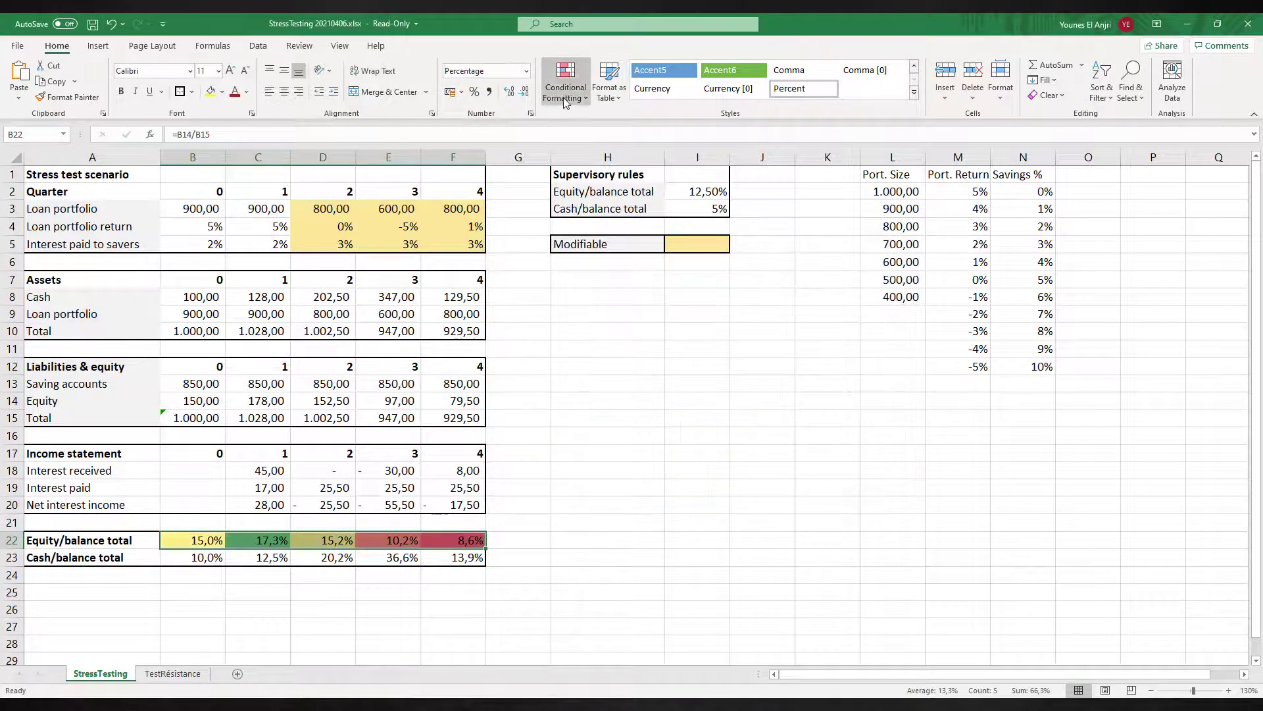
- Add a light-green fill rule to B22:F22 for values greater than =$I$2
click(564, 92)
click(596, 276)
click(556, 299)
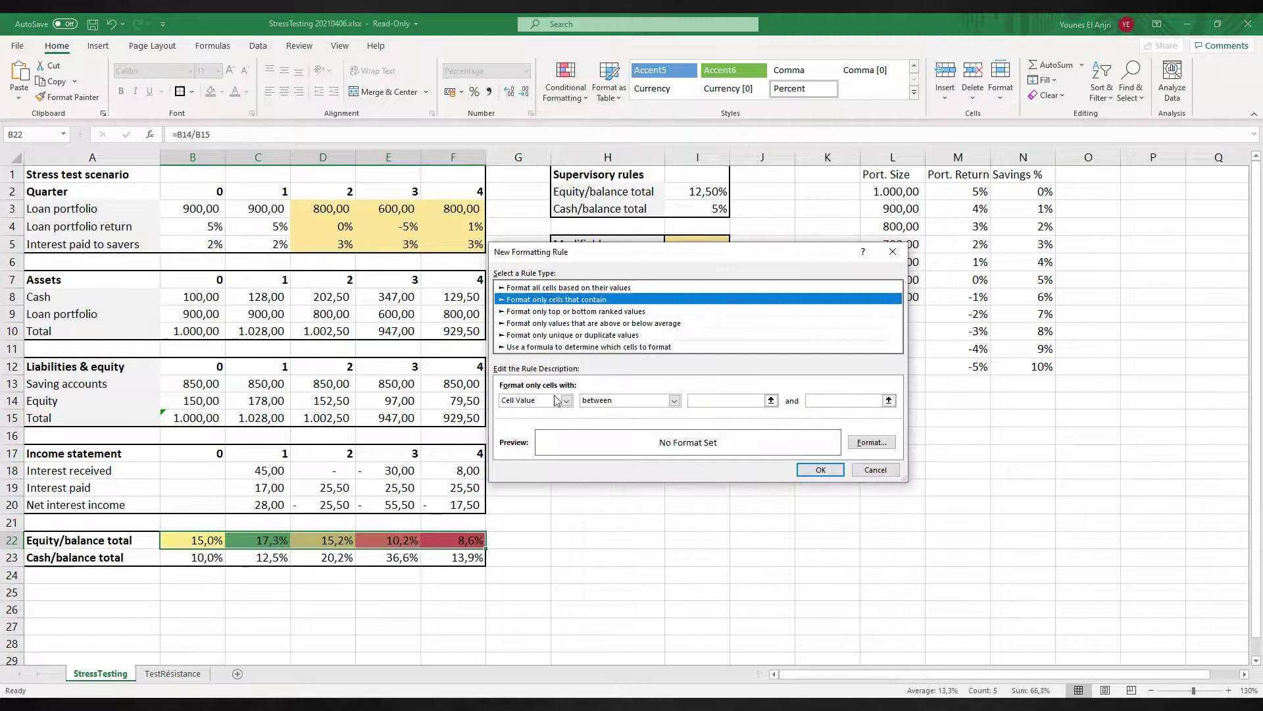
click(674, 400)
click(635, 459)
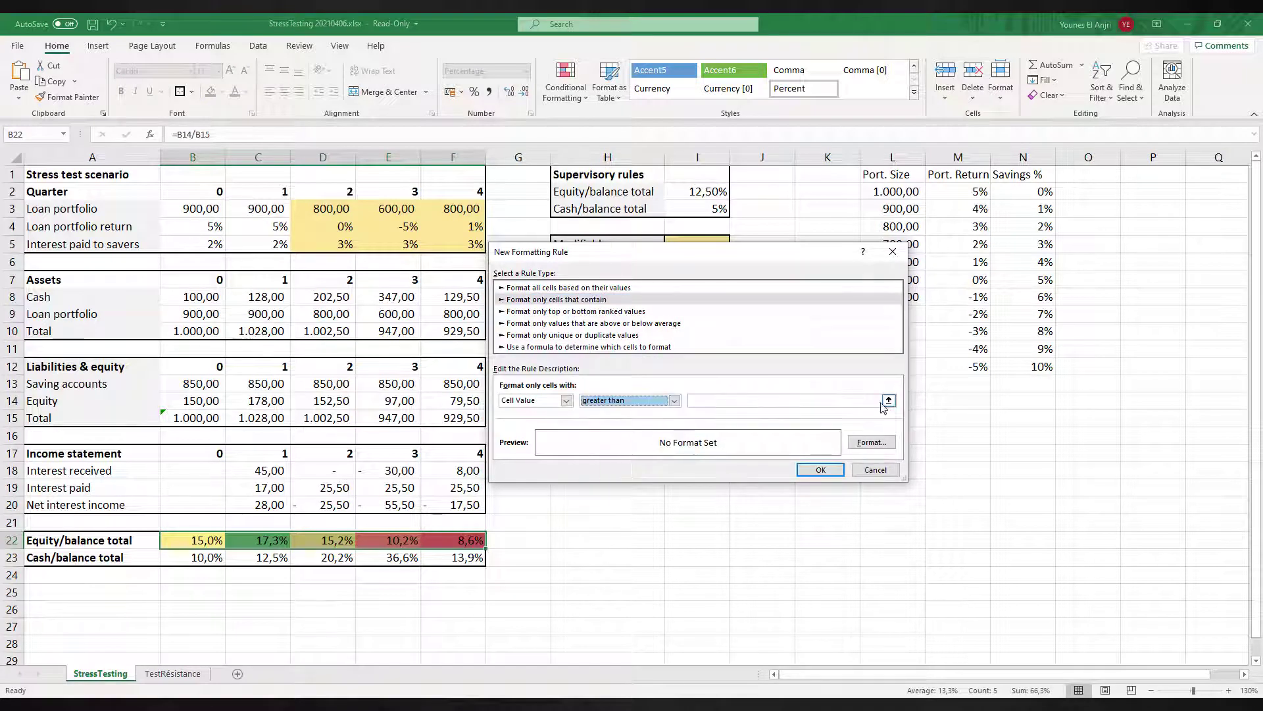
click(868, 400)
click(697, 192)
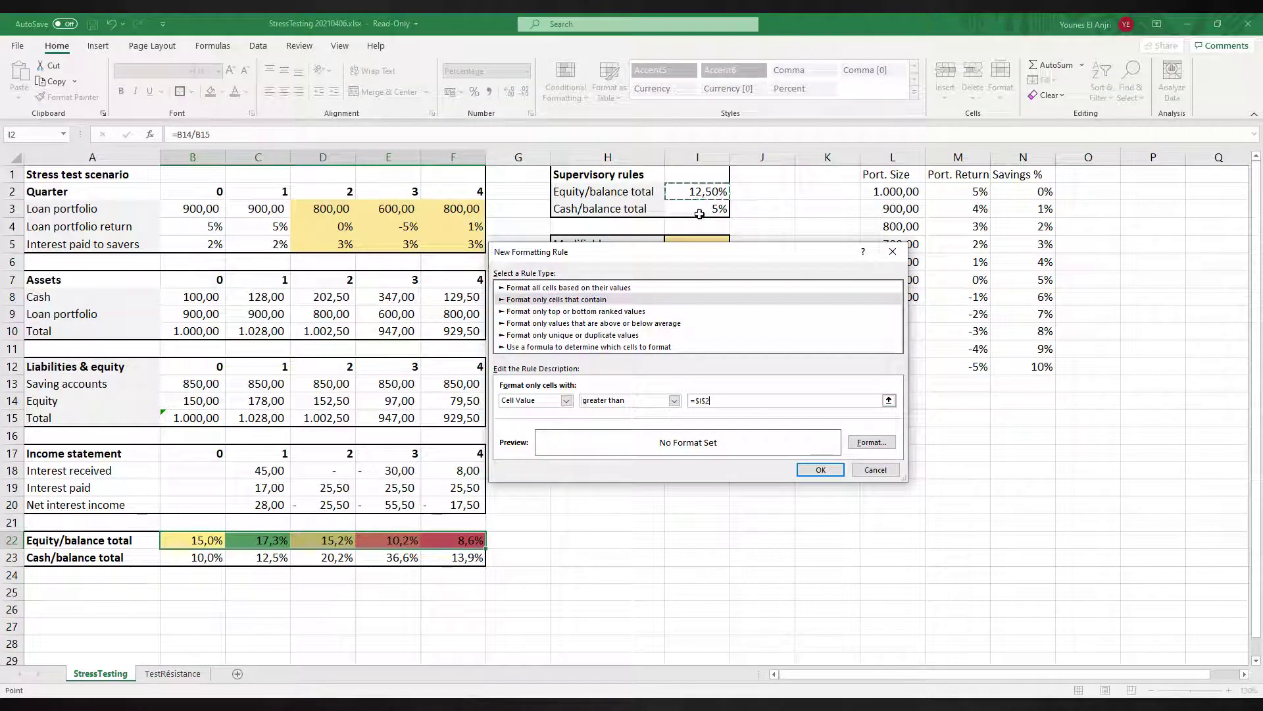
click(872, 442)
click(602, 354)
click(801, 512)
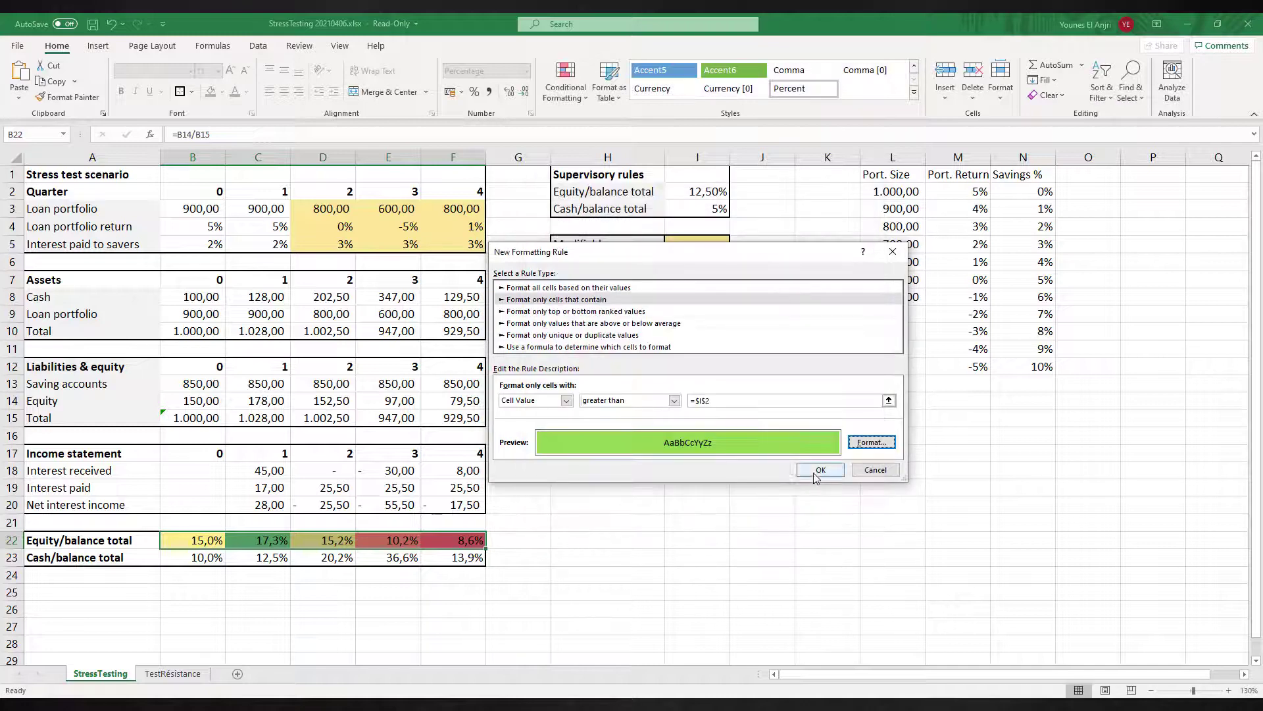
click(820, 470)
- Add the same greater-than light-green fill rule to B23:F23
drag(193, 557, 454, 557)
click(566, 82)
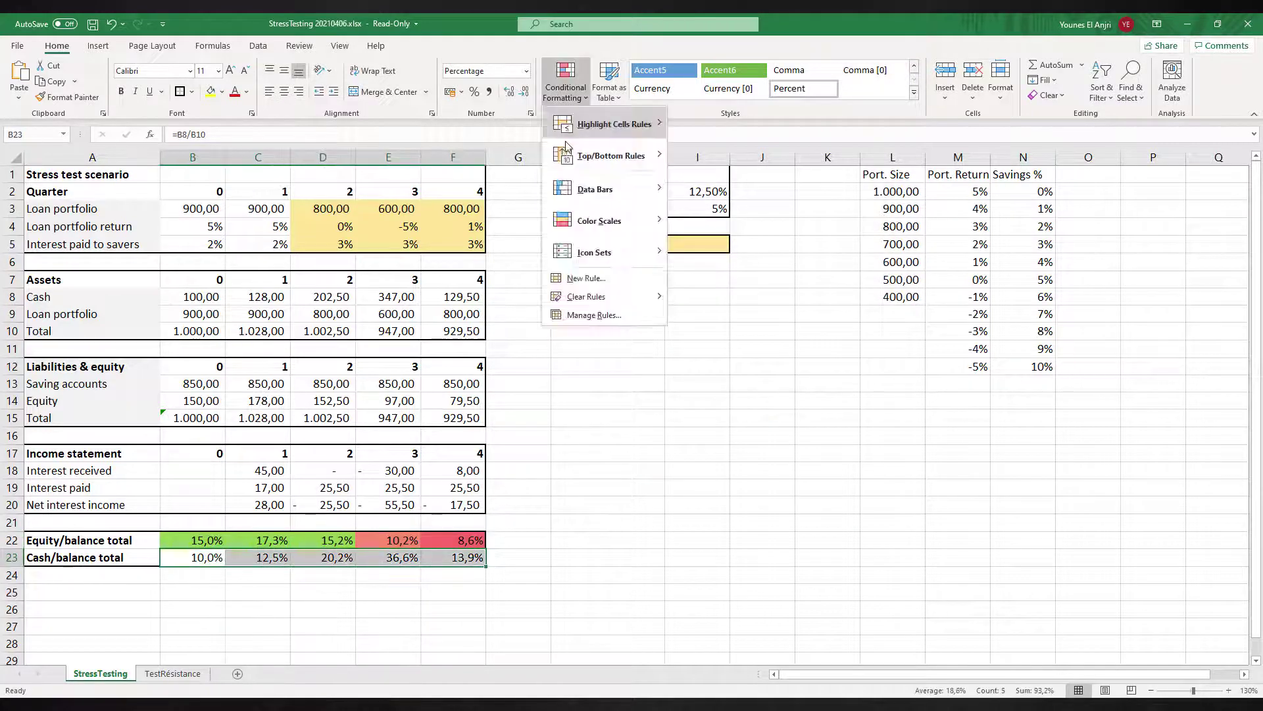
click(586, 278)
click(556, 270)
click(673, 371)
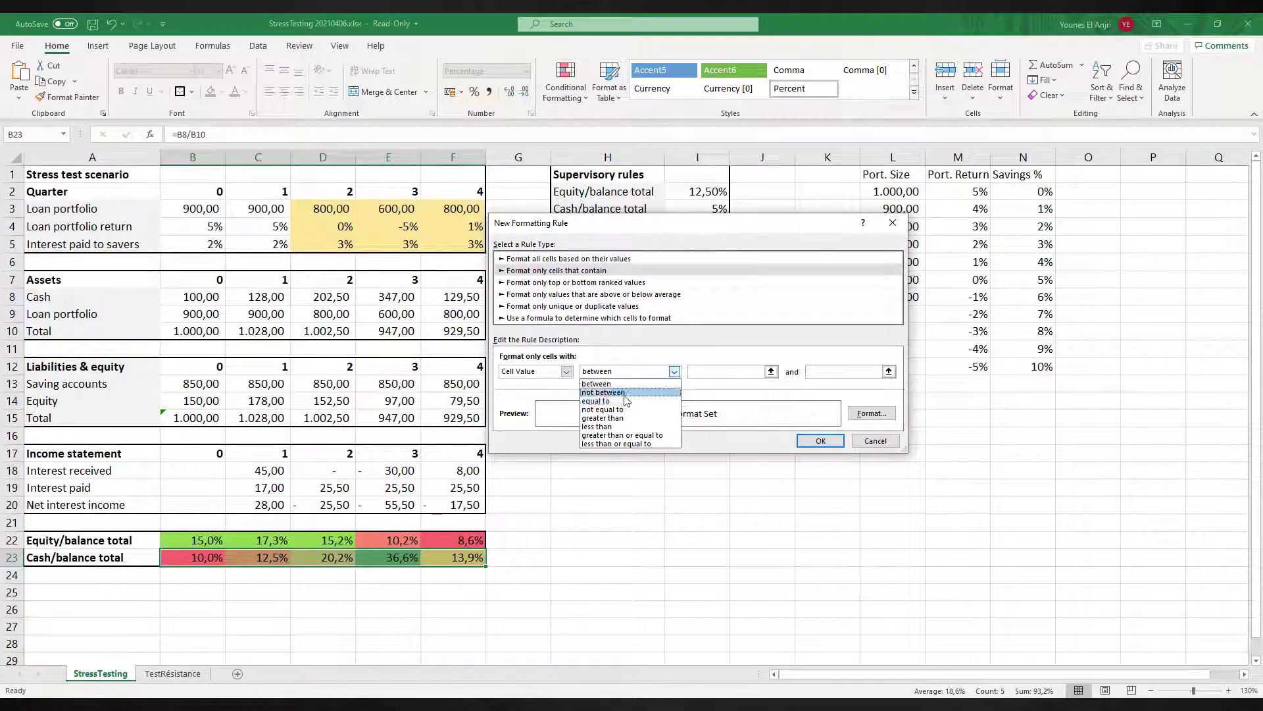
click(602, 418)
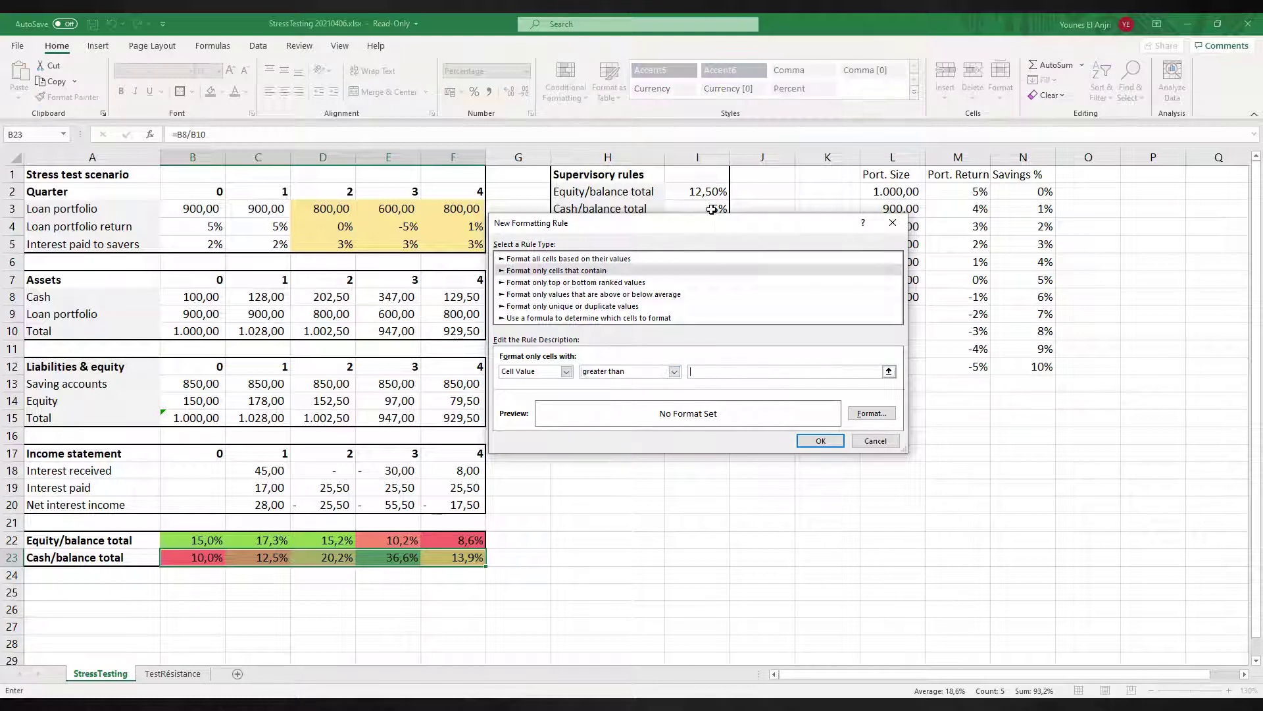
click(872, 414)
click(598, 316)
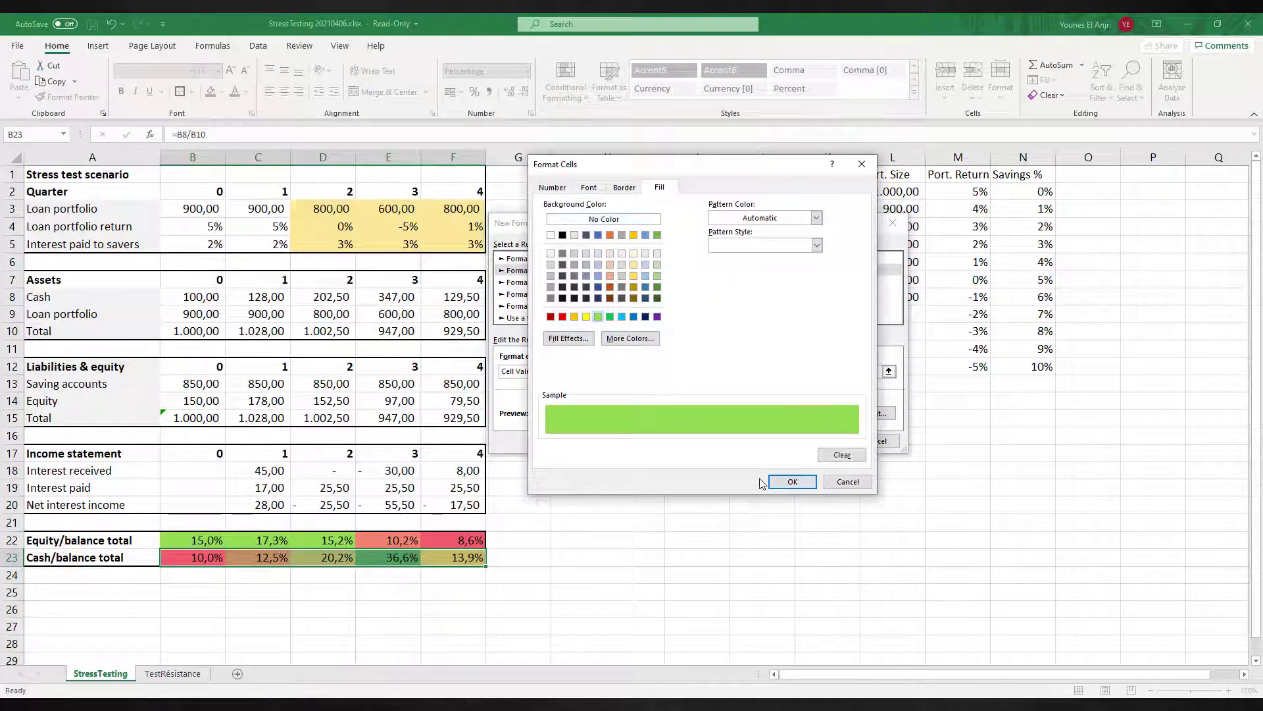
click(788, 482)
click(829, 441)
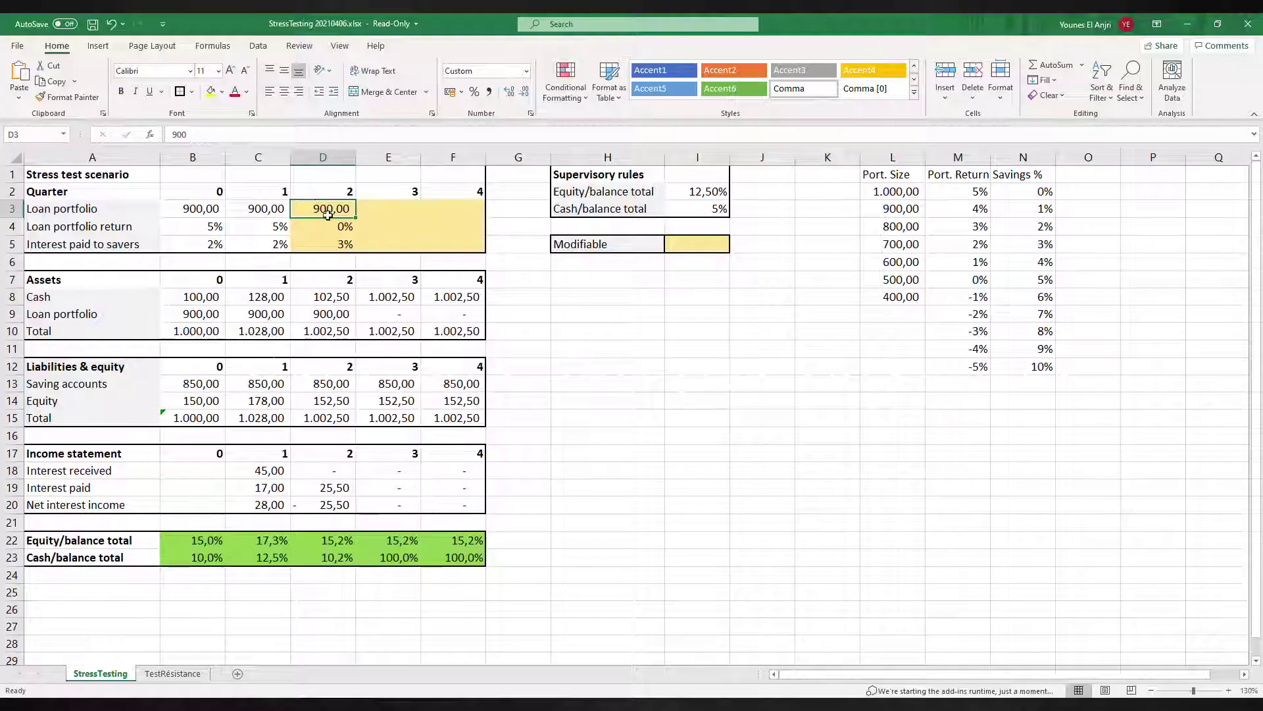
- Give D3 a data-validation list sourced from the Port. Size values in L2:L8
click(257, 45)
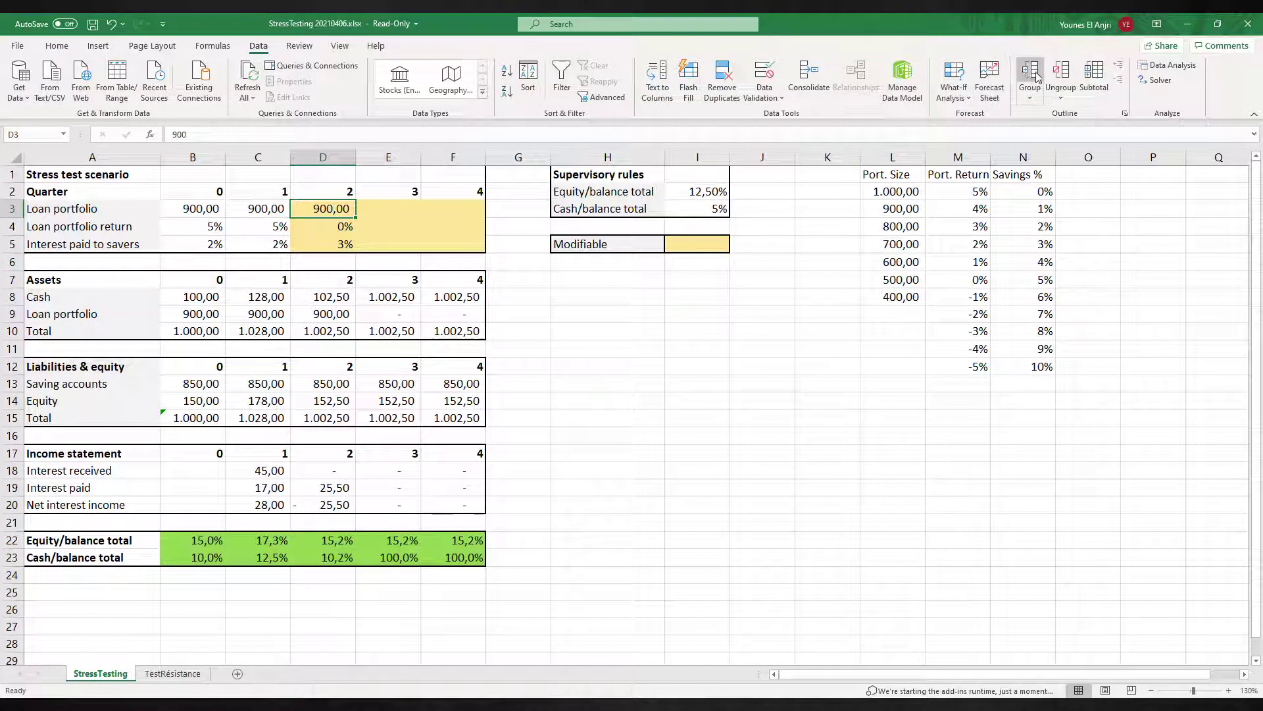
click(764, 73)
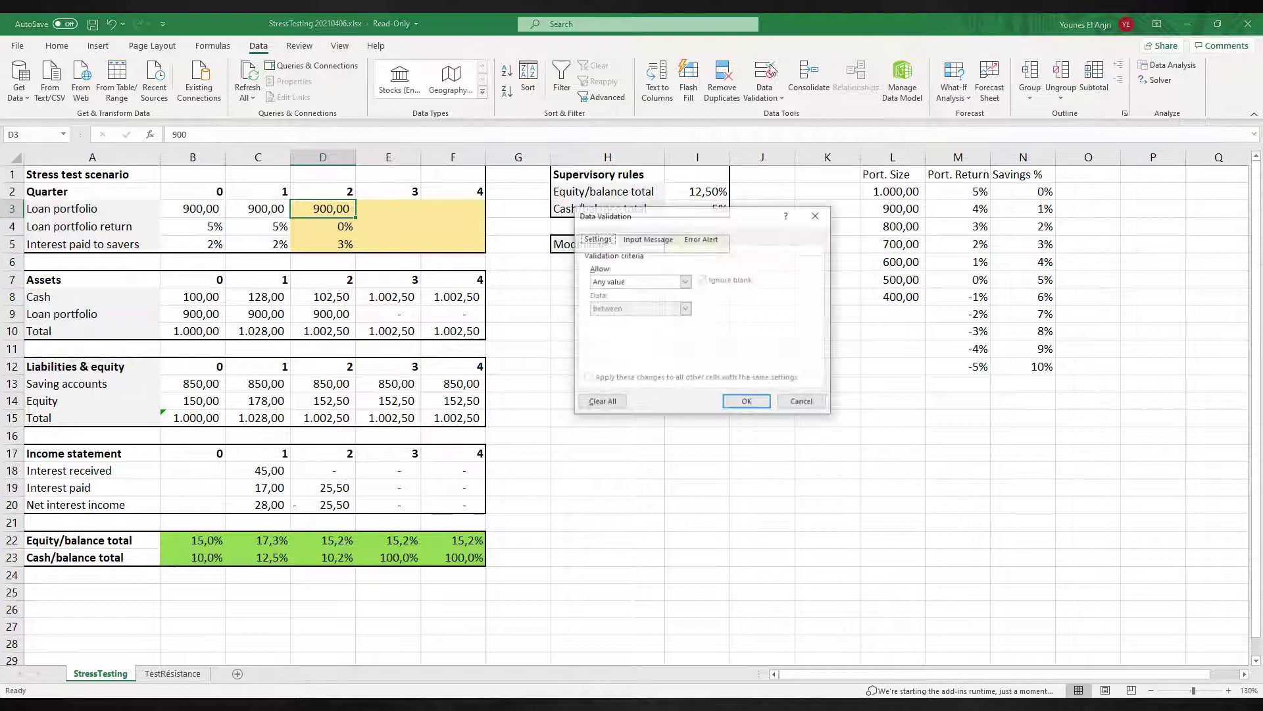
click(630, 283)
click(597, 319)
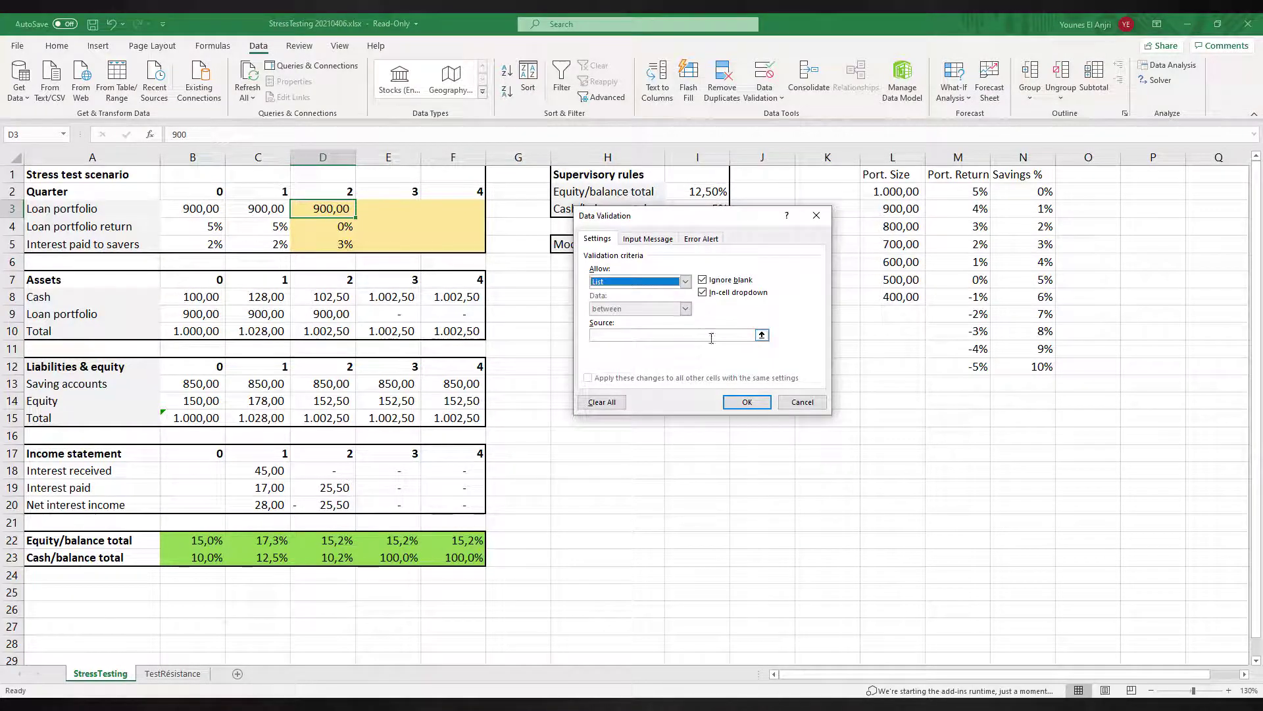
click(756, 334)
drag(898, 191, 912, 269)
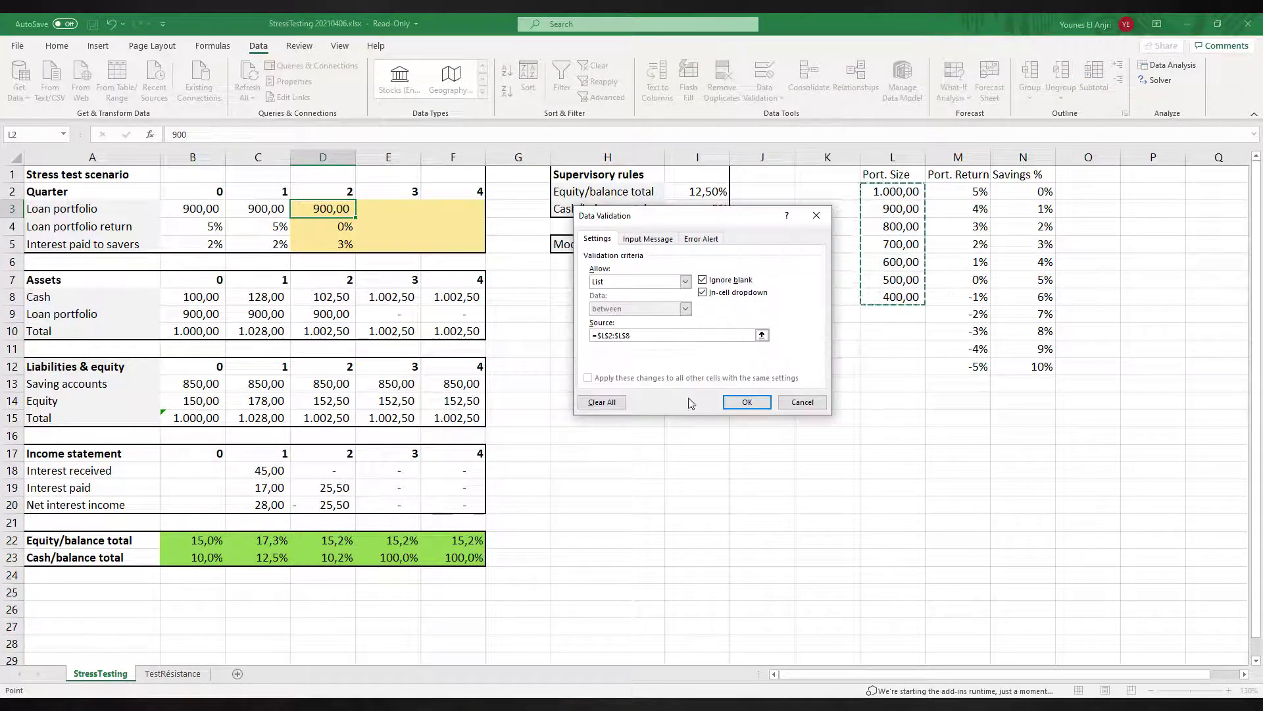
click(734, 401)
- Pick 700,00 in D3's drop-down and fill D3:D5 across to quarters 3 and 4
click(361, 211)
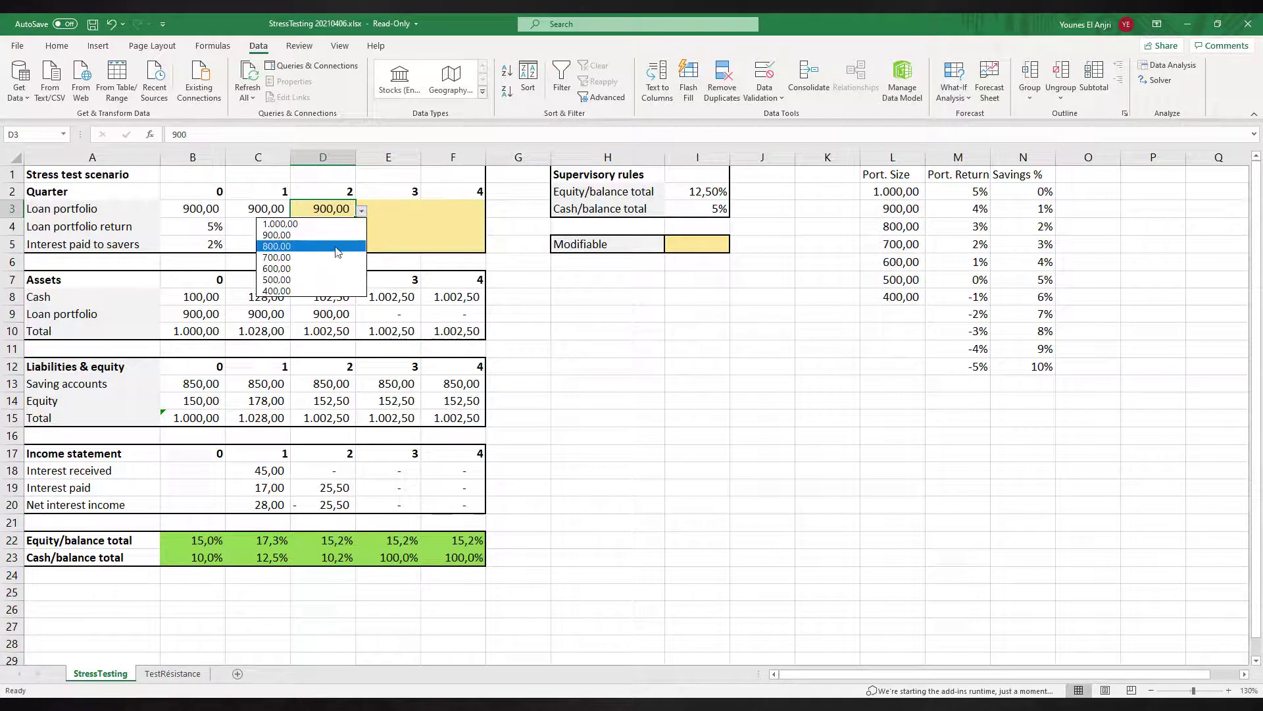
click(342, 253)
click(342, 257)
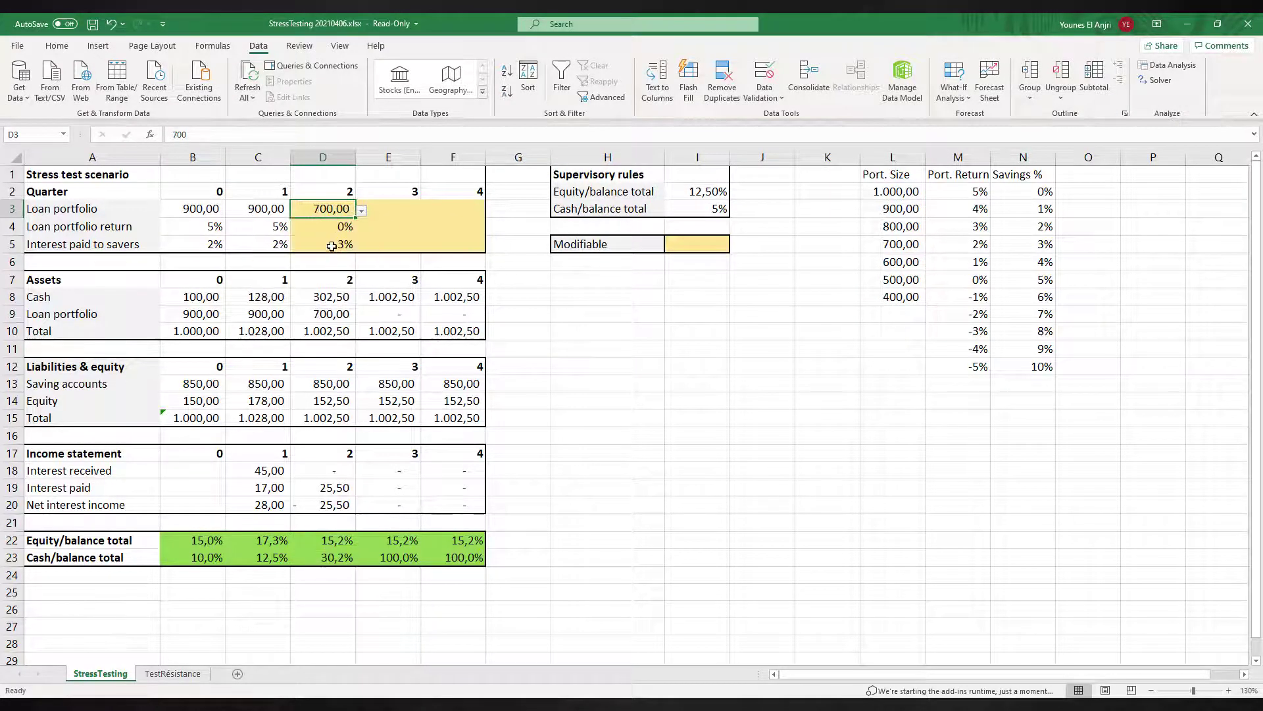
drag(337, 212, 482, 255)
click(418, 233)
- Choose a 2% loan return in E4 and an 8% savers' rate in F5
click(427, 228)
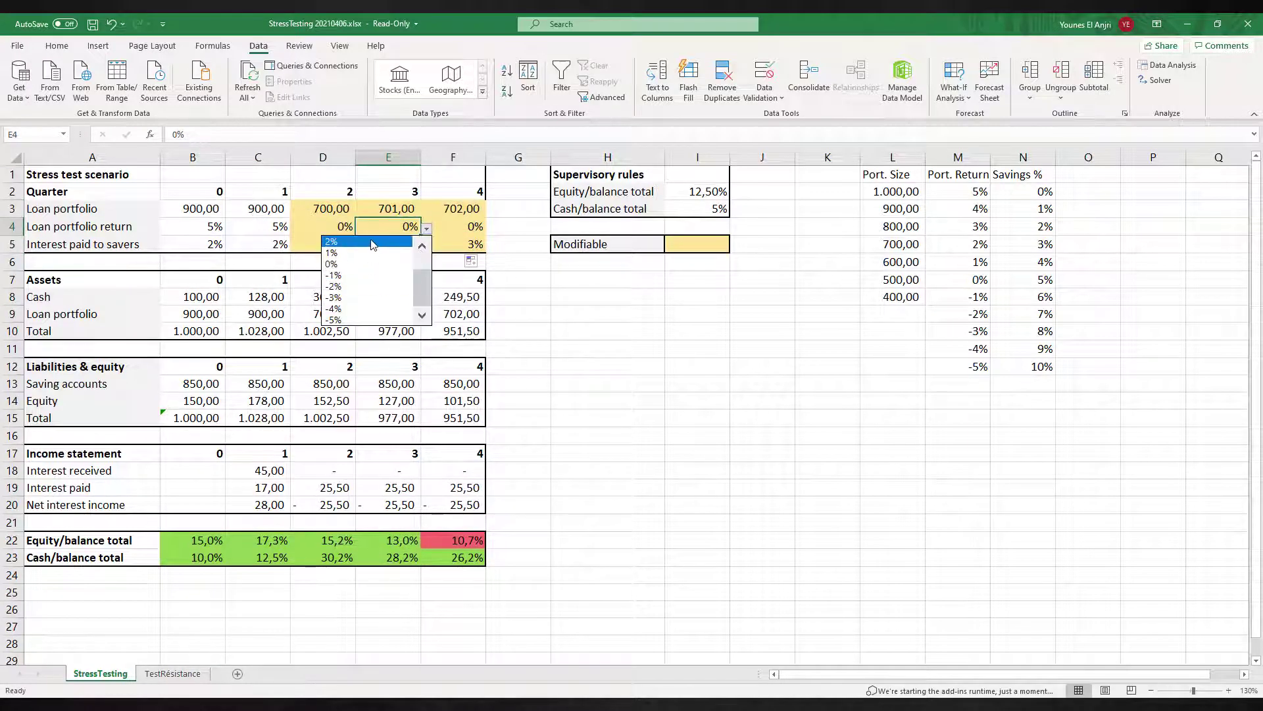
click(368, 283)
click(479, 228)
click(460, 244)
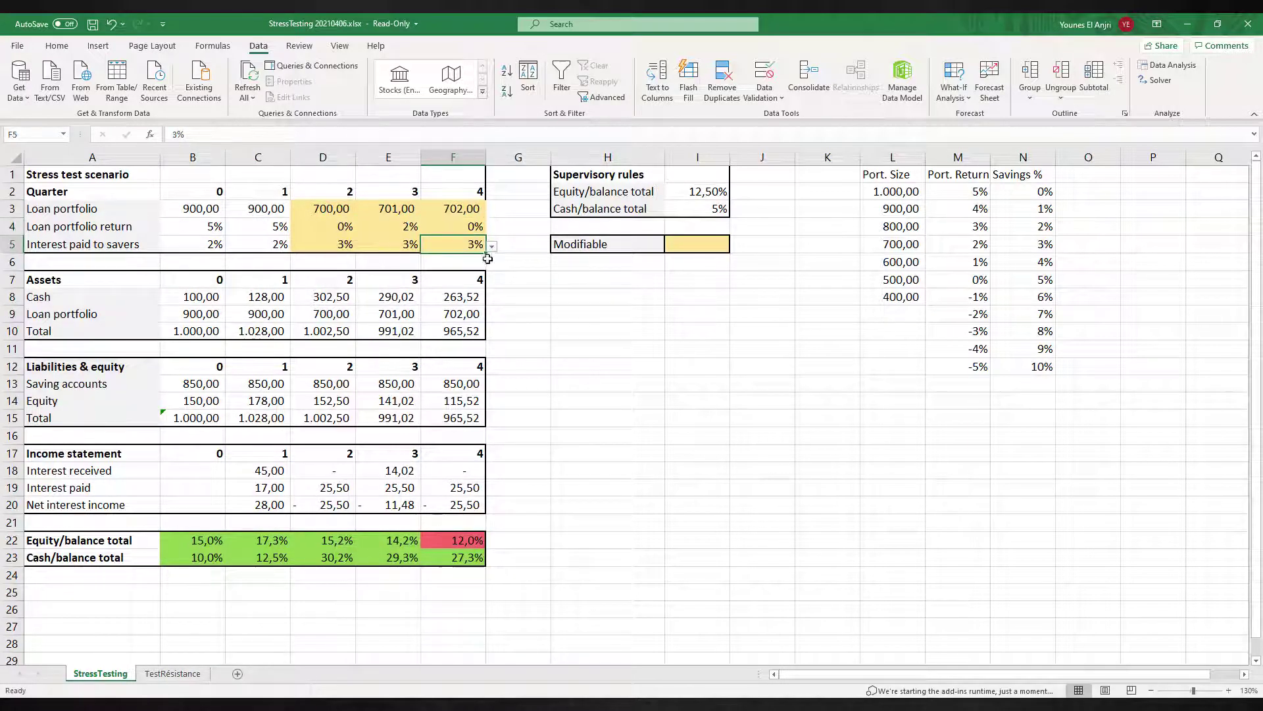
click(492, 245)
click(434, 316)
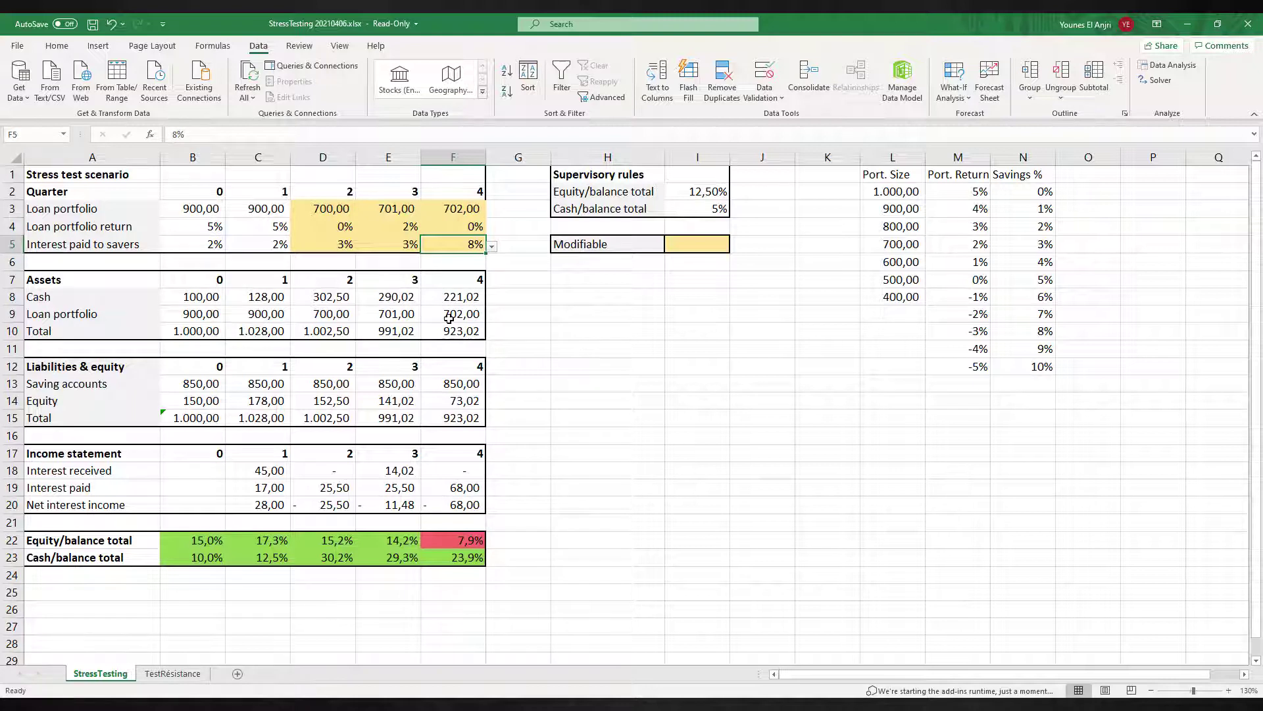